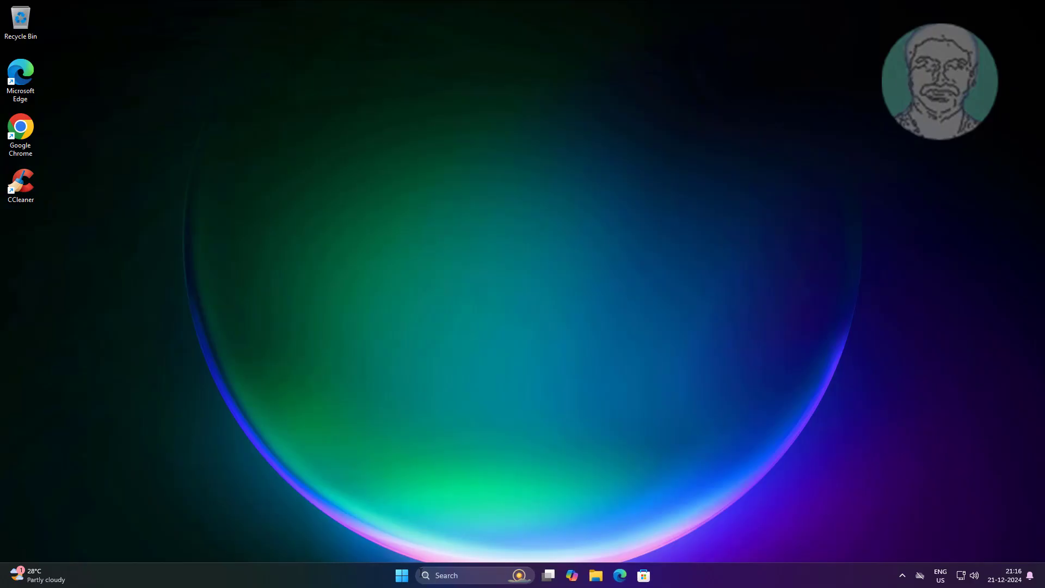
Step: Check the Windows Update page in Settings, which shows updates paused, then close Settings
click(401, 579)
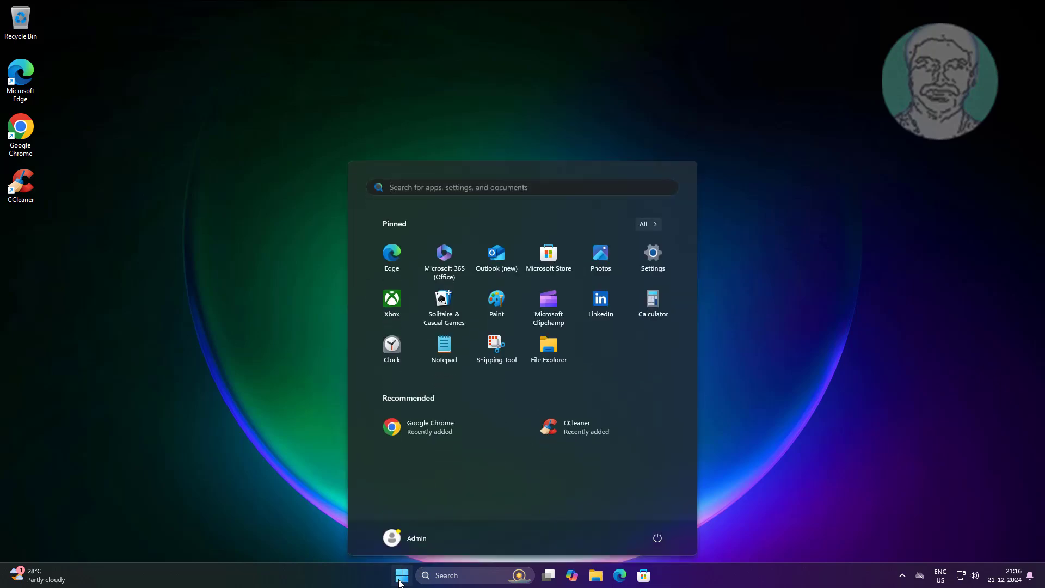
click(653, 256)
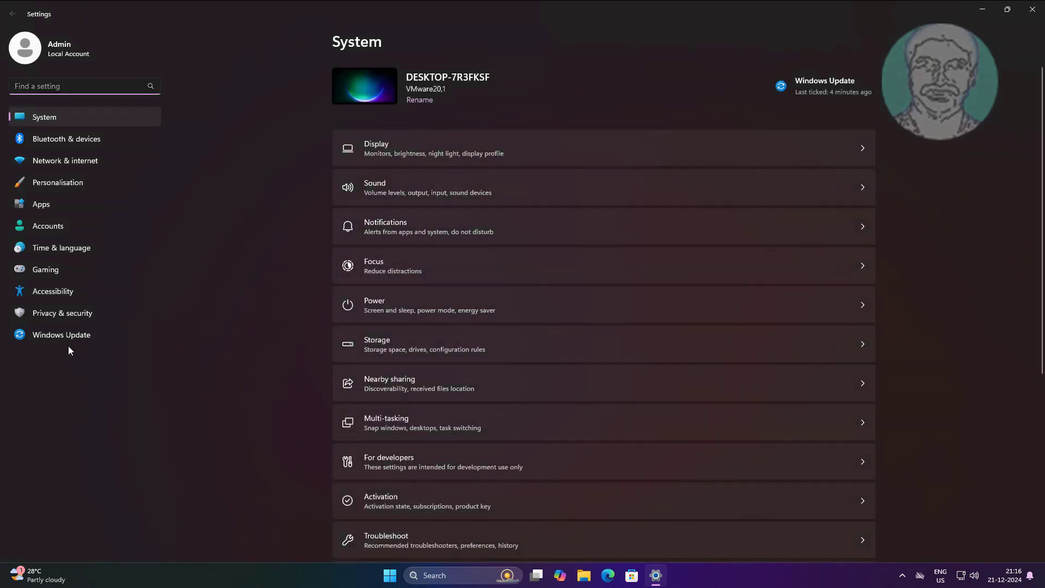
click(64, 334)
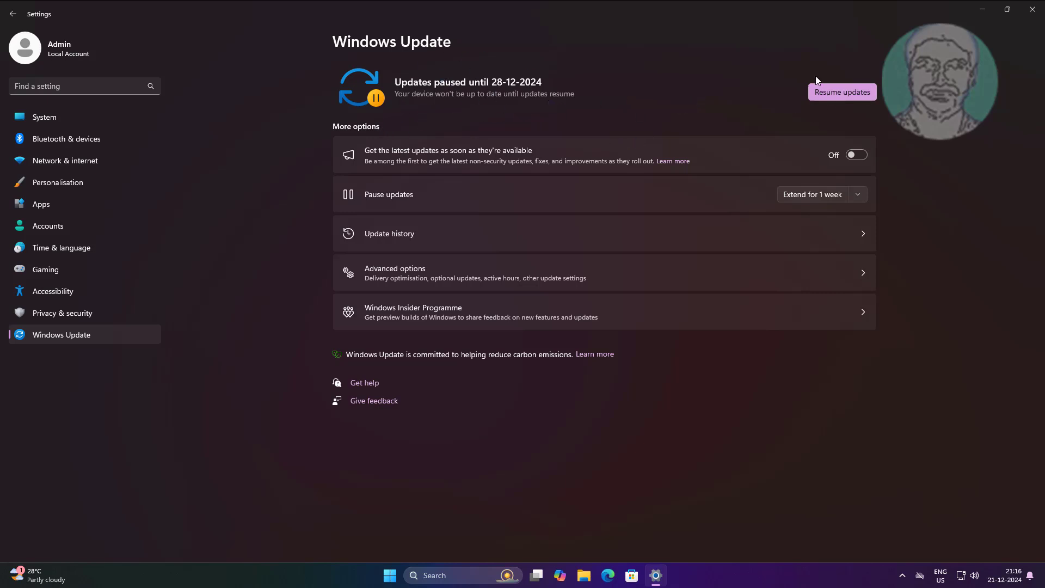
click(1033, 10)
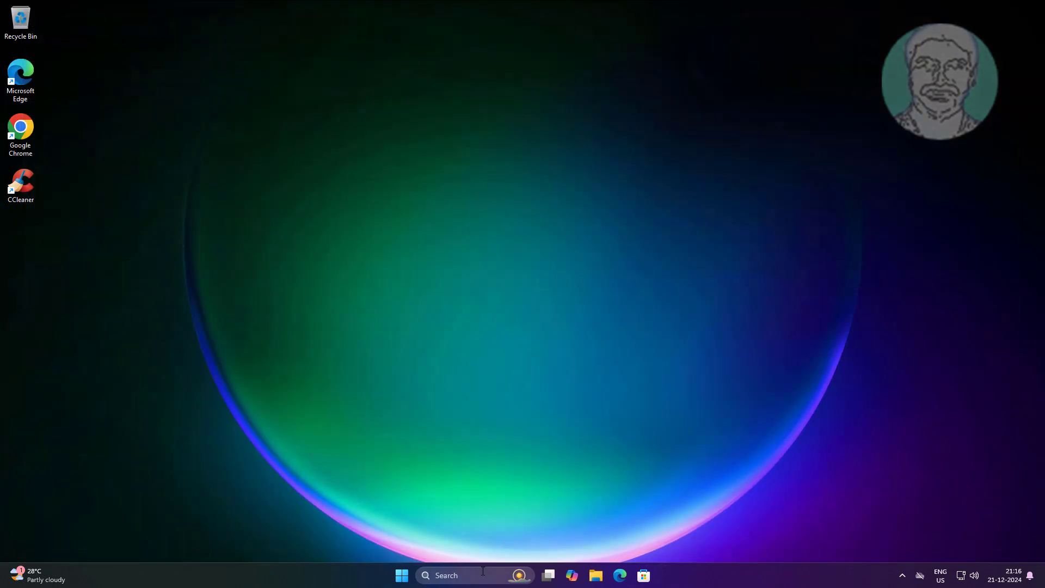
Step: Search for regedit and run Registry Editor as administrator
click(481, 570)
text(reg)
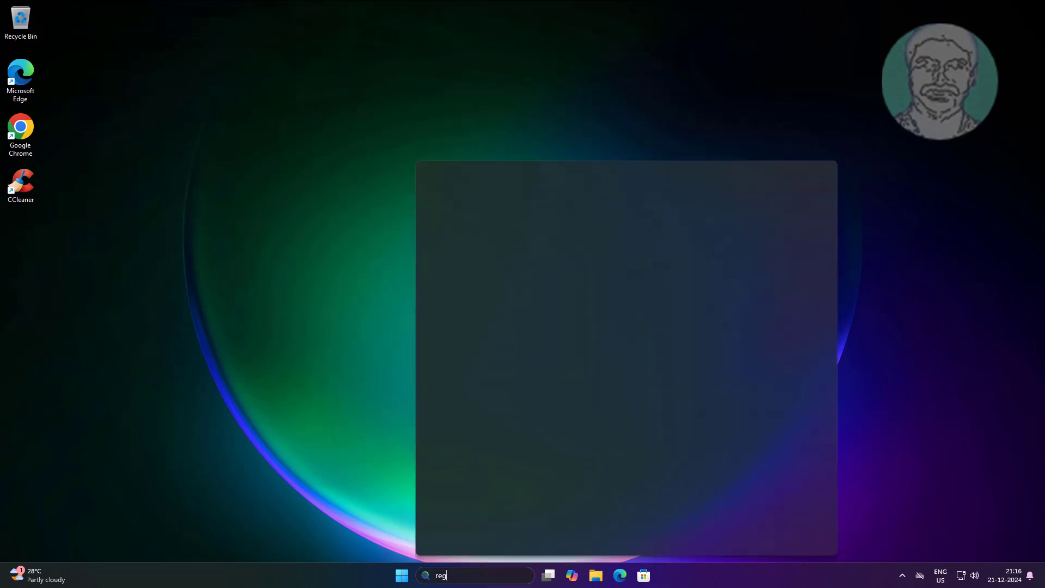
text(edit)
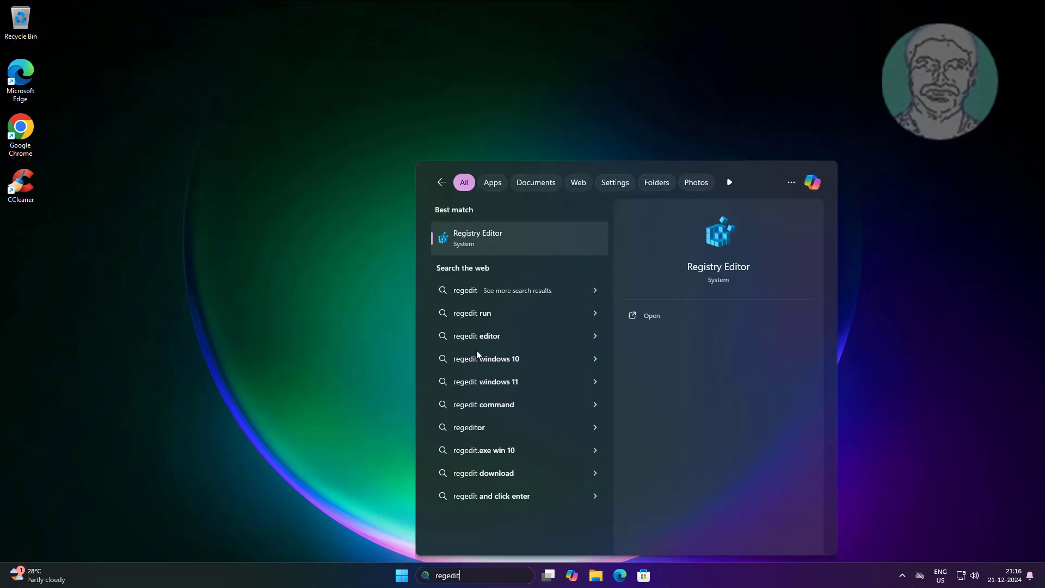
right_click(522, 243)
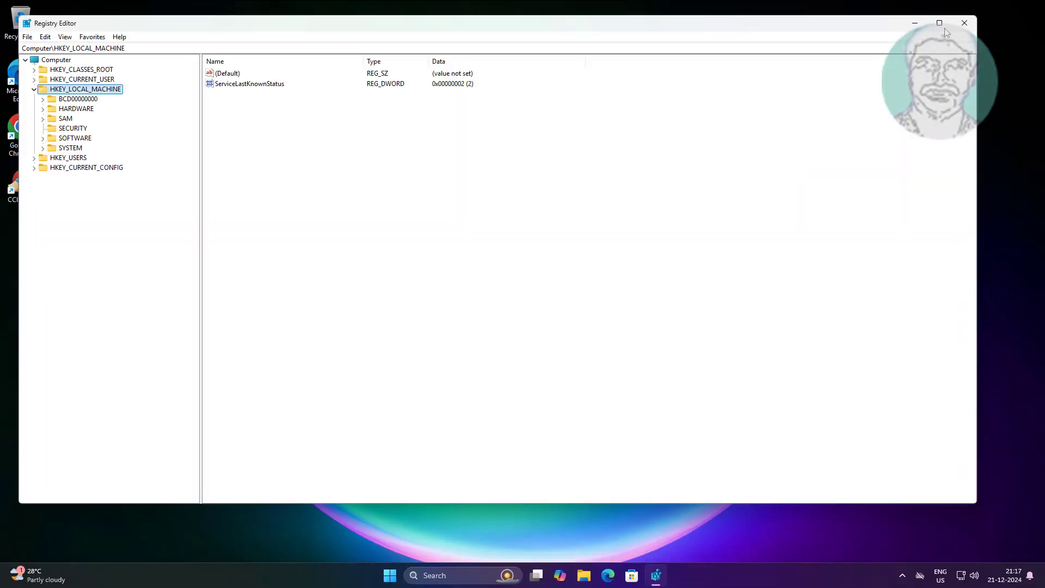
Step: Maximize Registry Editor and expand HKEY_LOCAL_MACHINE\SOFTWARE\Microsoft
click(940, 23)
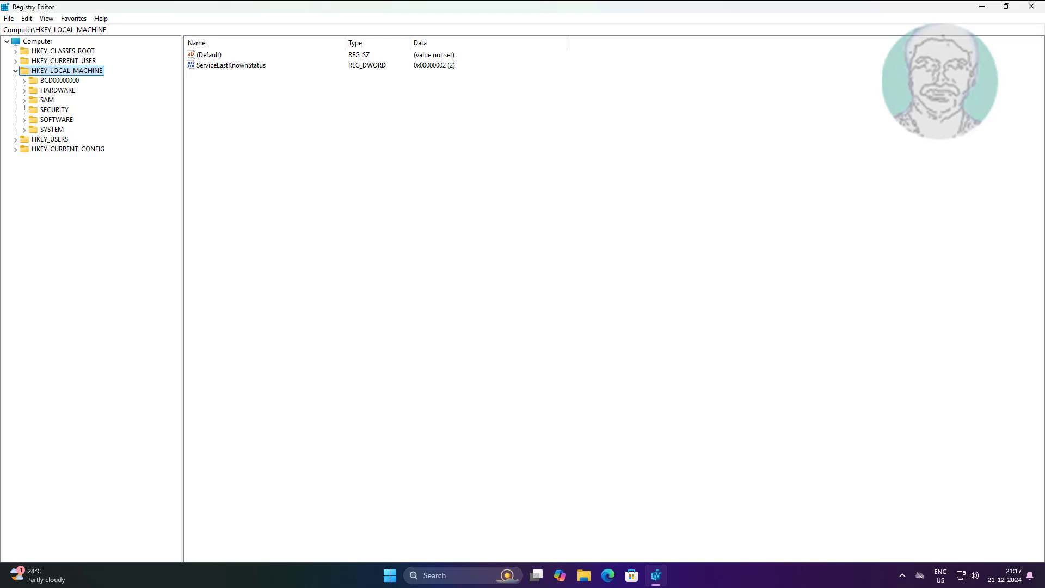
click(57, 120)
click(24, 120)
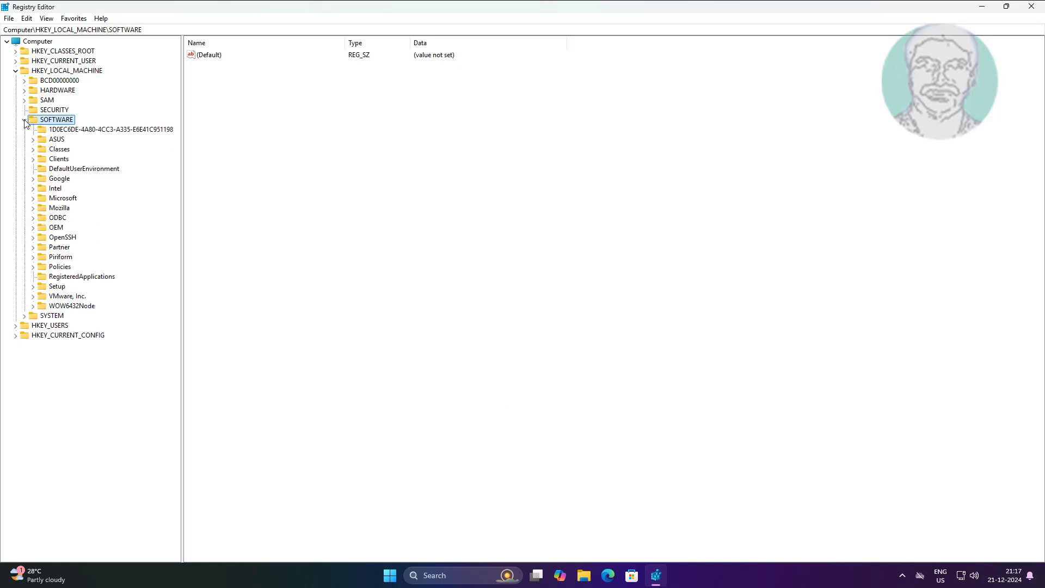
click(67, 199)
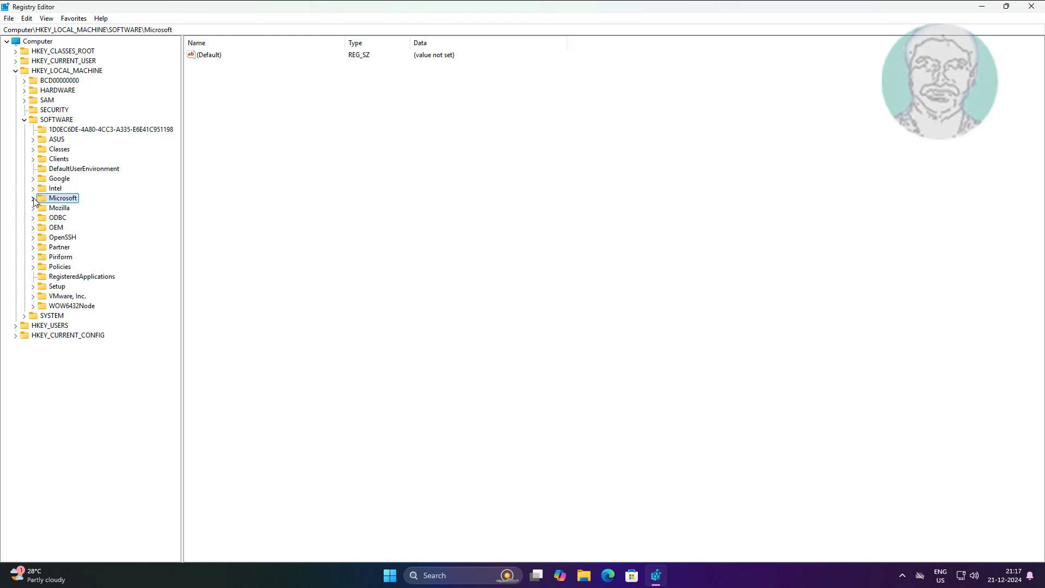
click(33, 199)
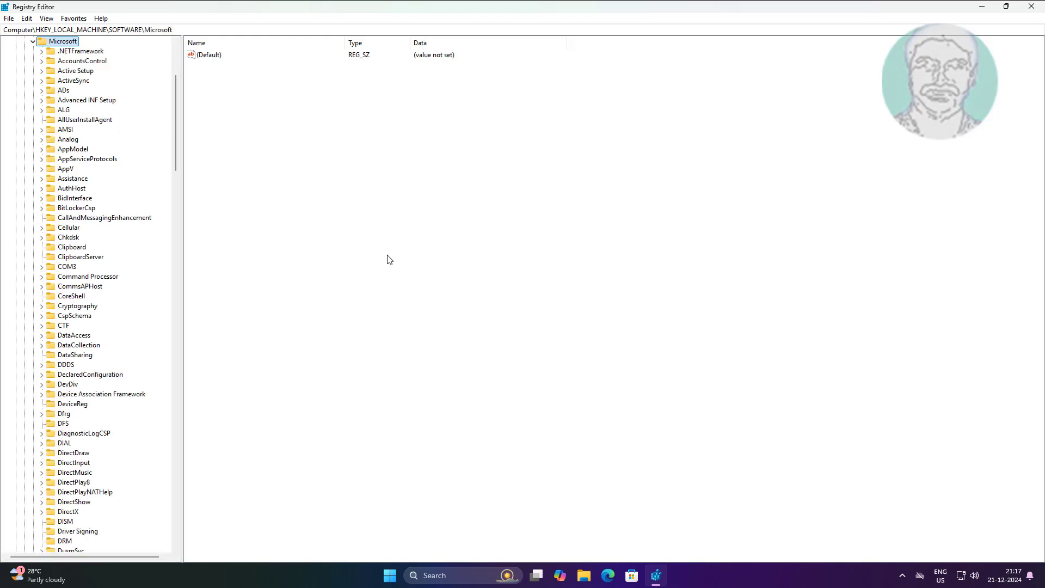
Step: Expand the WindowsUpdate key and select its UpdatePolicy subkey
click(54, 307)
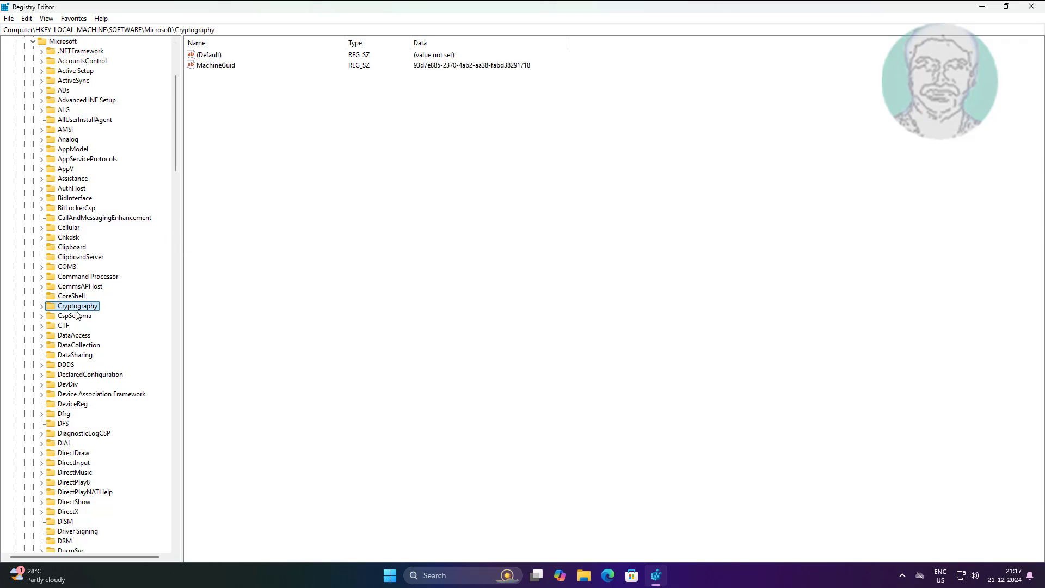
key(w)
scroll(121, 369, down, 10)
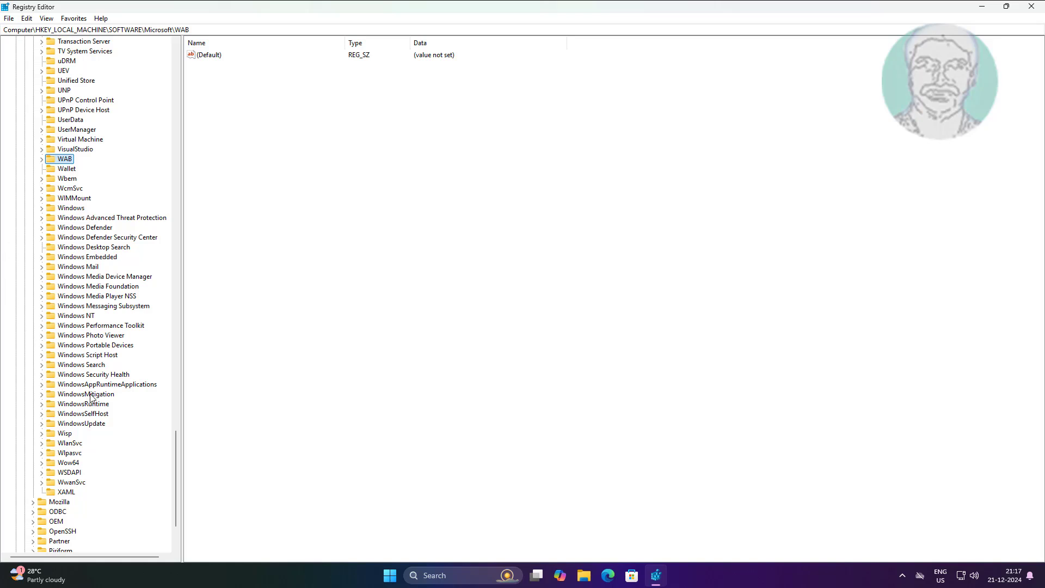
click(85, 424)
click(42, 424)
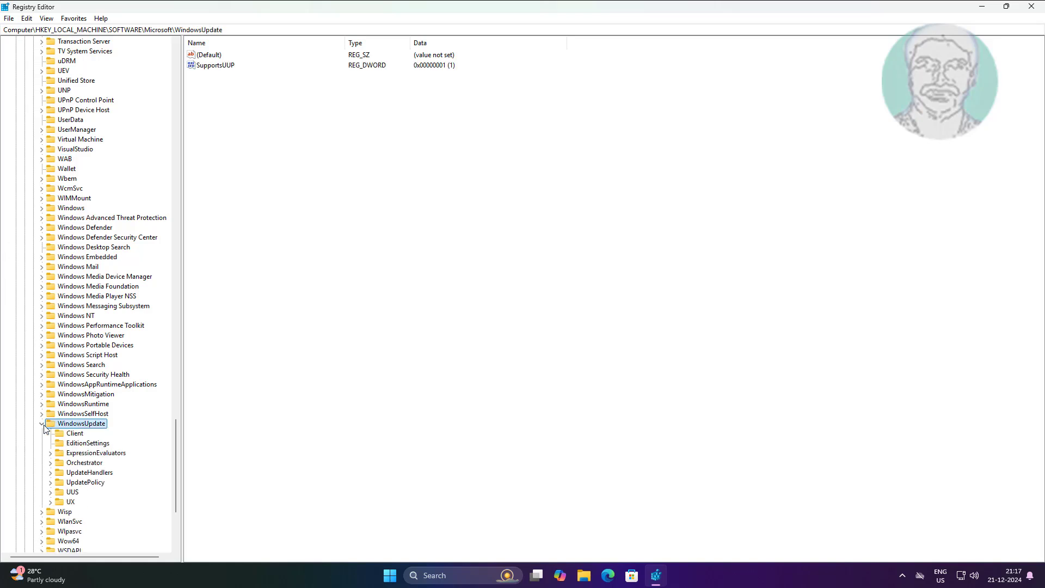
scroll(169, 416, down, 3)
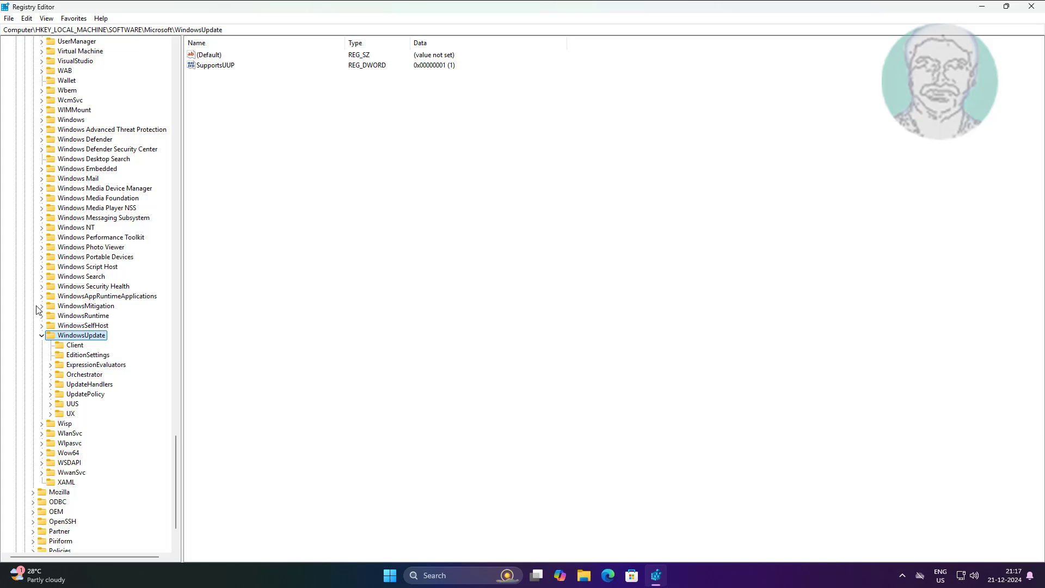
click(83, 397)
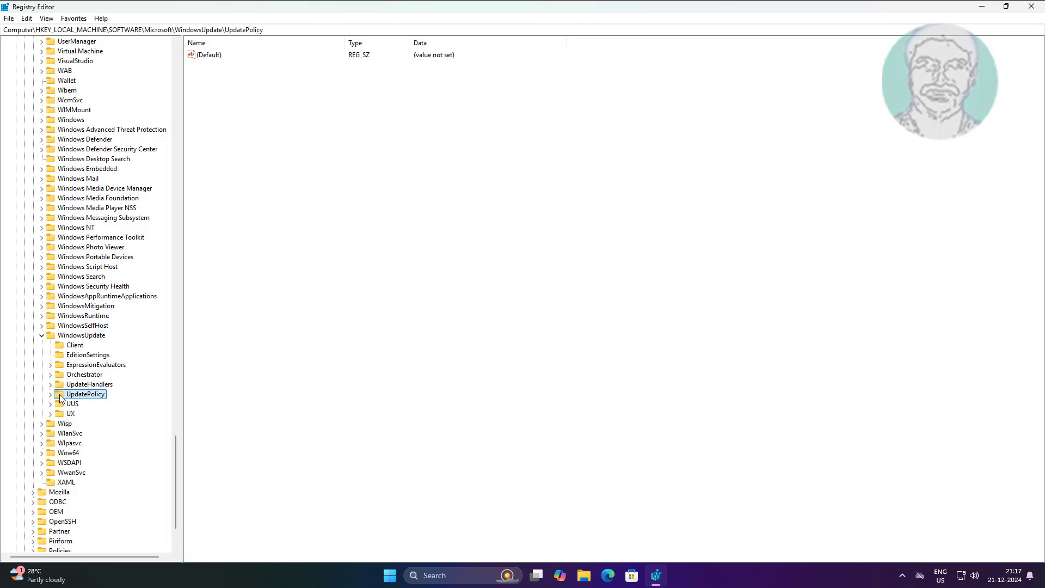
Step: Open UpdatePolicy\Settings and clear the PausedFeatureDate value data
click(51, 395)
click(84, 415)
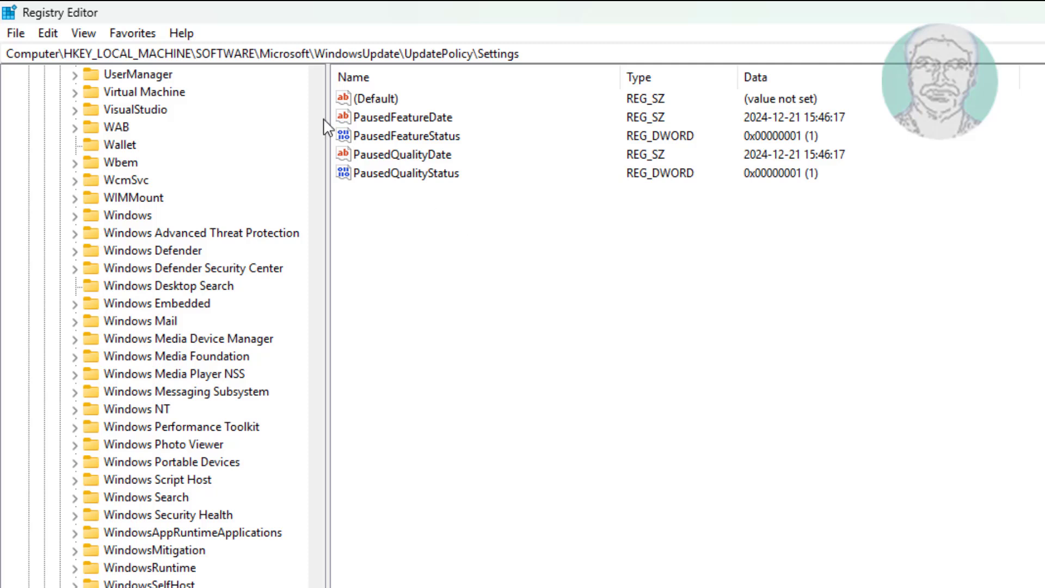
click(438, 114)
double_click(437, 114)
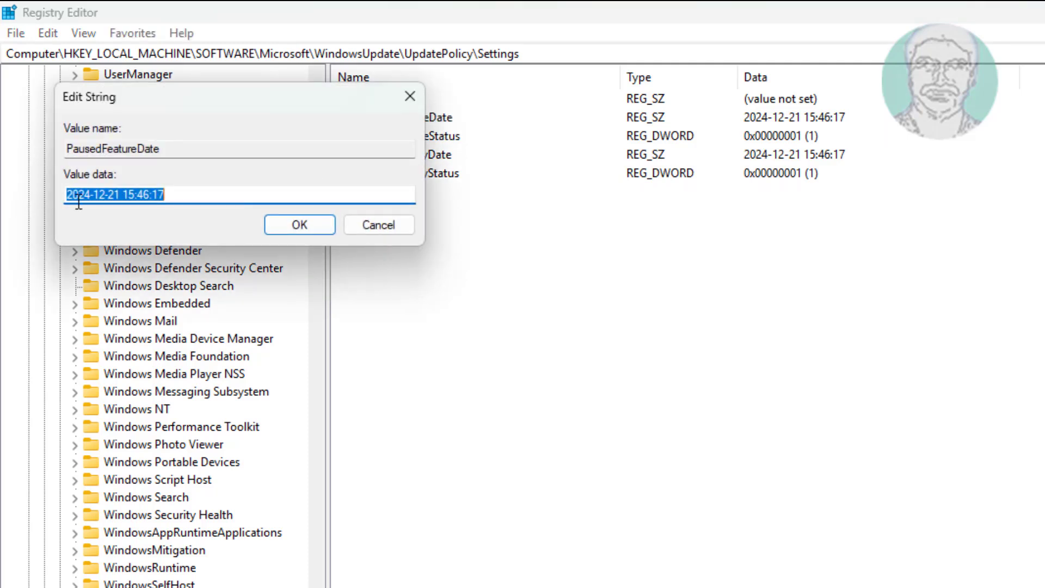
key(BackSpace)
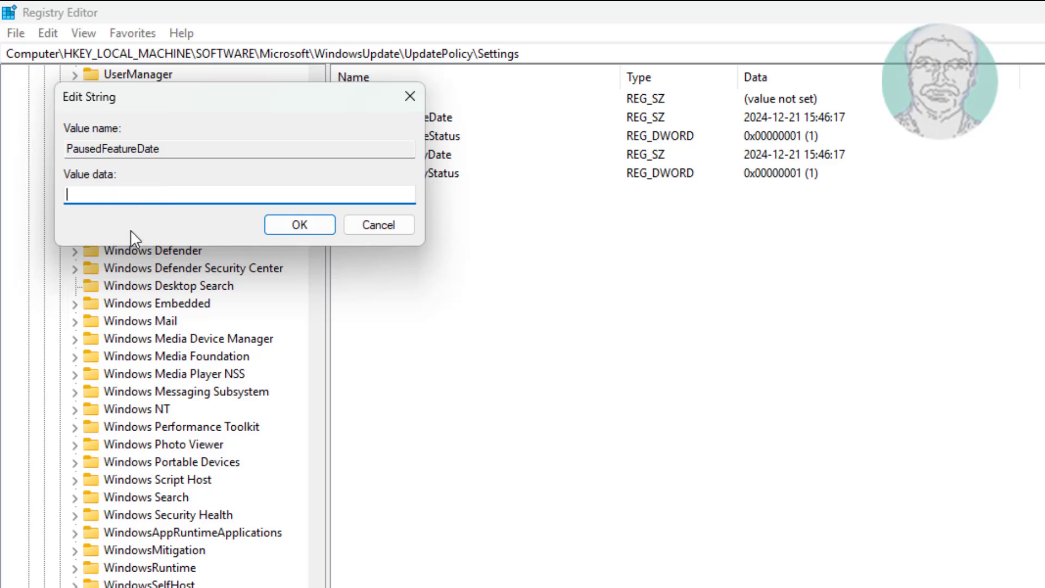
click(277, 227)
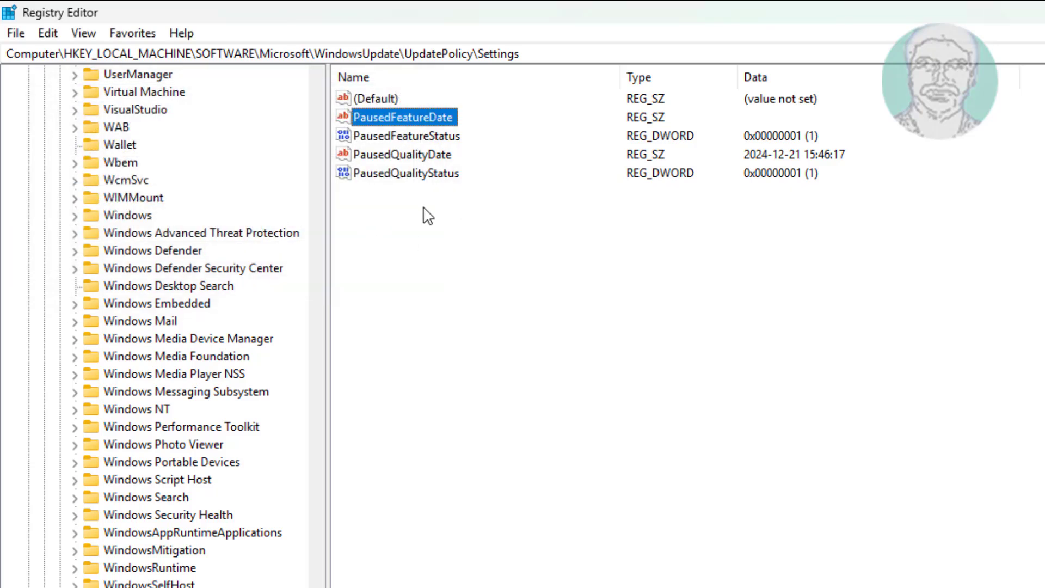
Step: Clear the PausedQualityDate value data
double_click(430, 155)
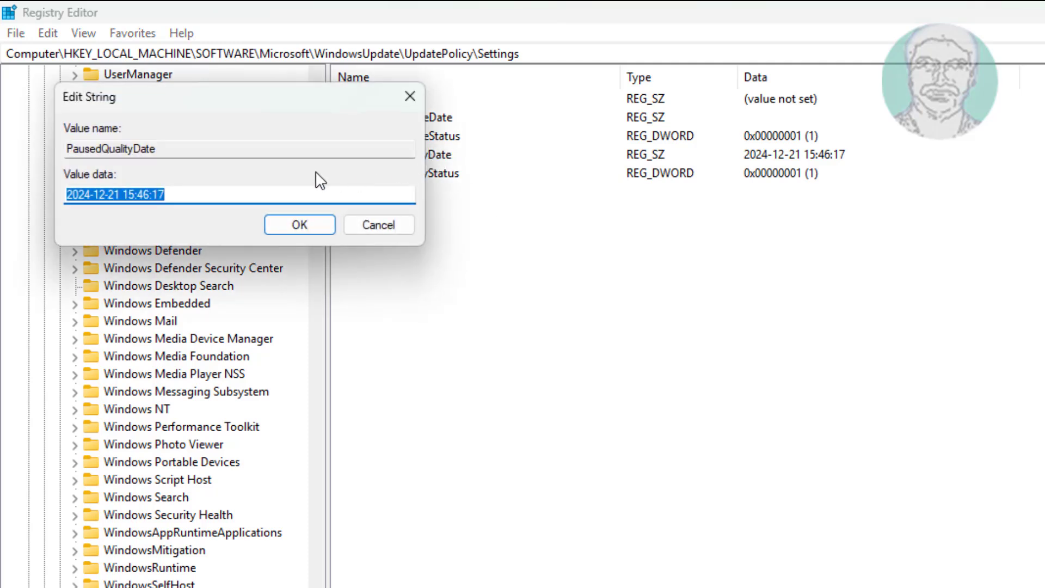
key(BackSpace)
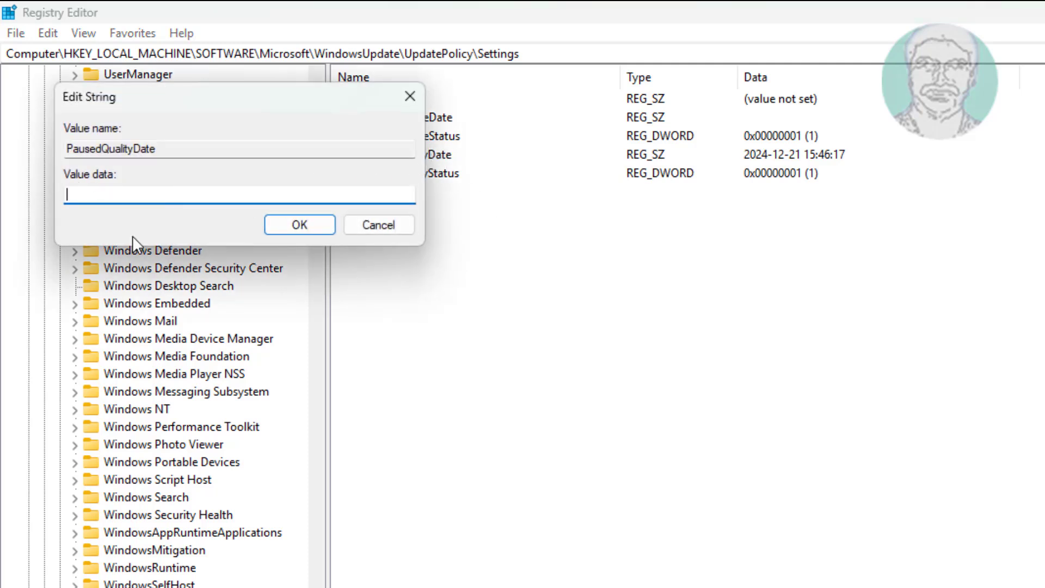
click(295, 230)
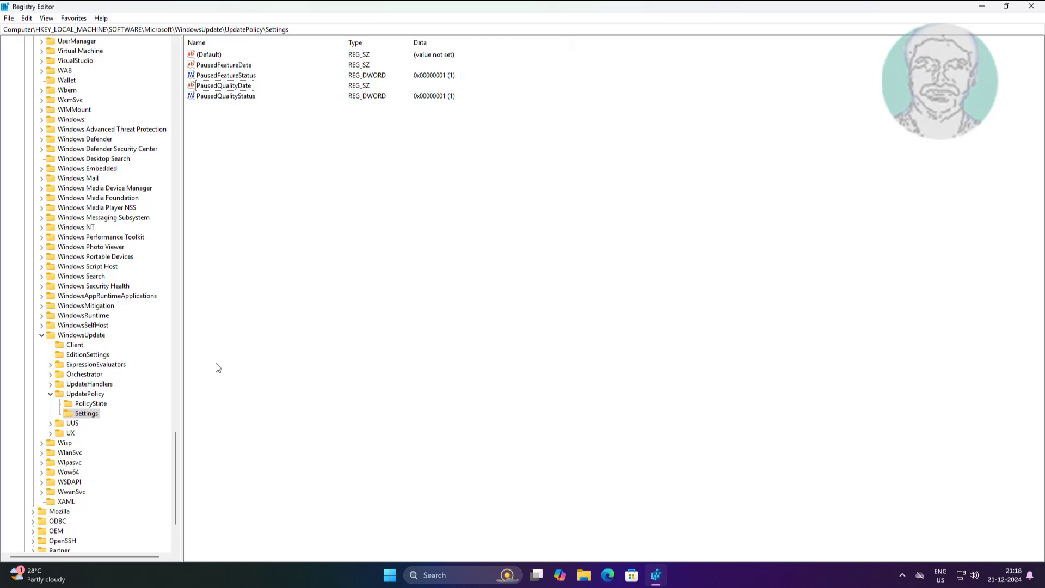
Step: Open UX\Settings and delete PauseFeatureUpdatesEndTime and PauseFeatureUpdatesStartTime
click(70, 435)
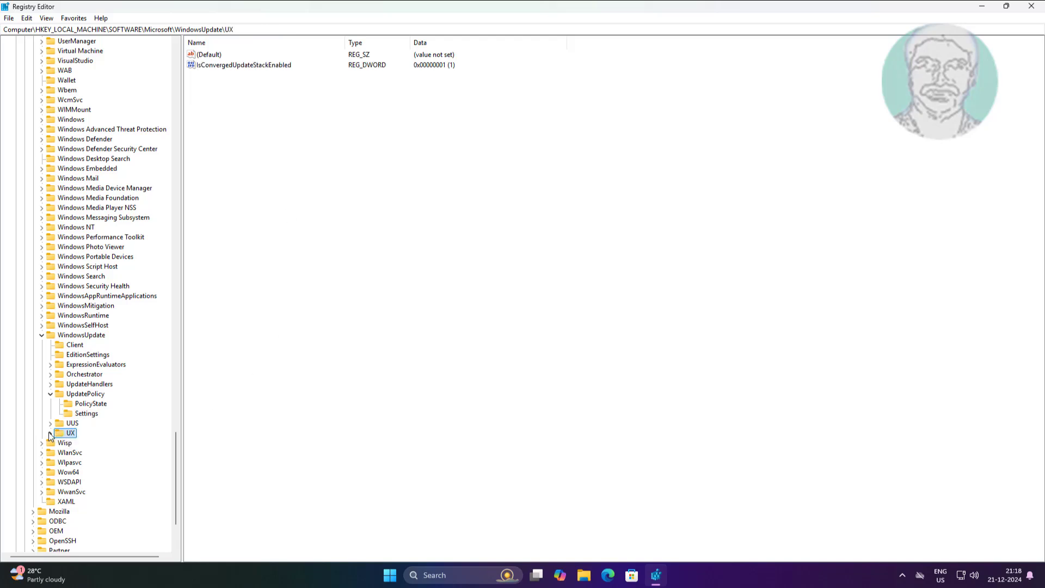
click(51, 433)
click(95, 455)
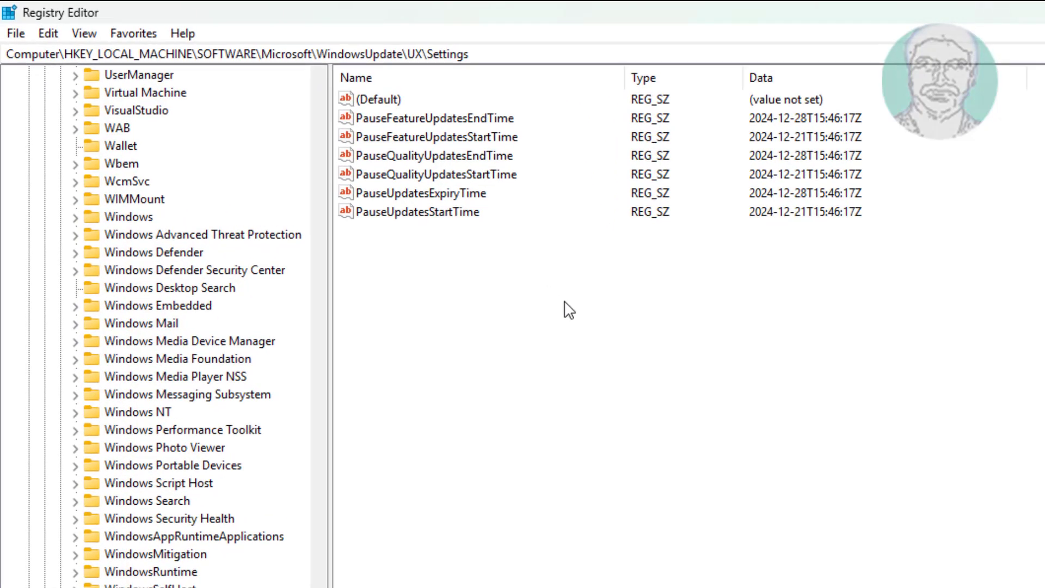
click(463, 117)
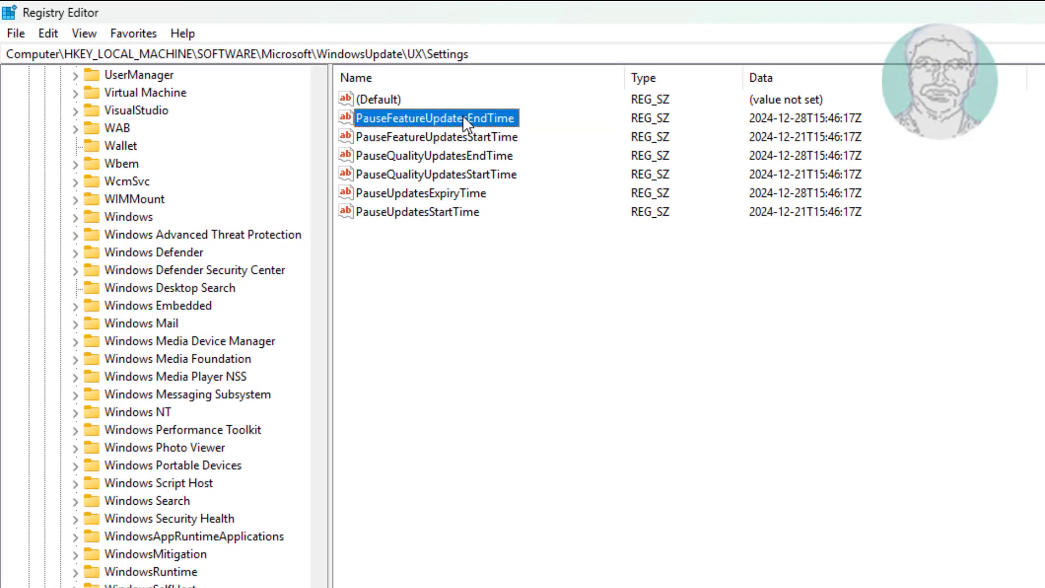
right_click(462, 117)
click(539, 185)
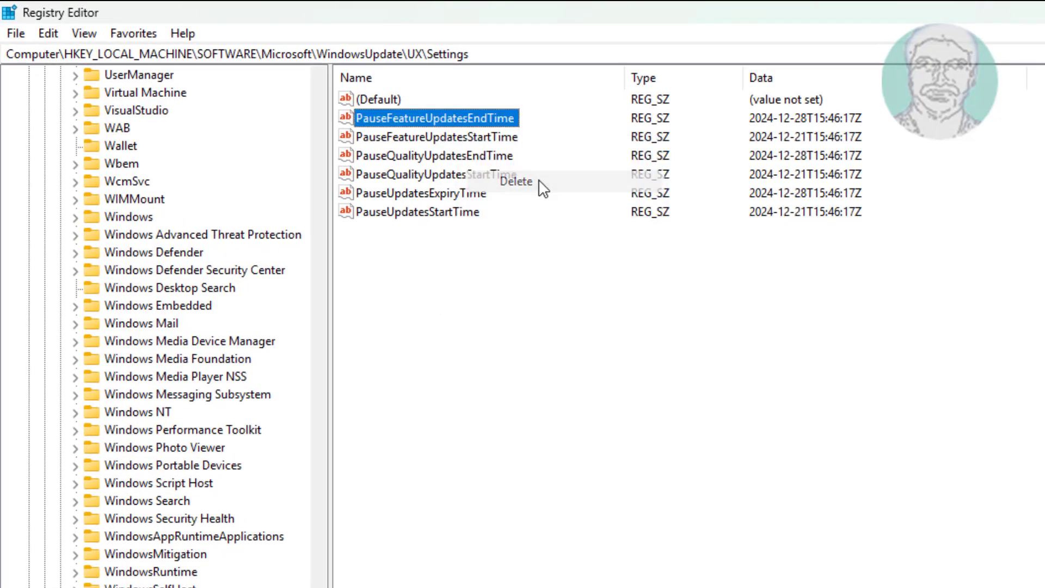
click(1042, 511)
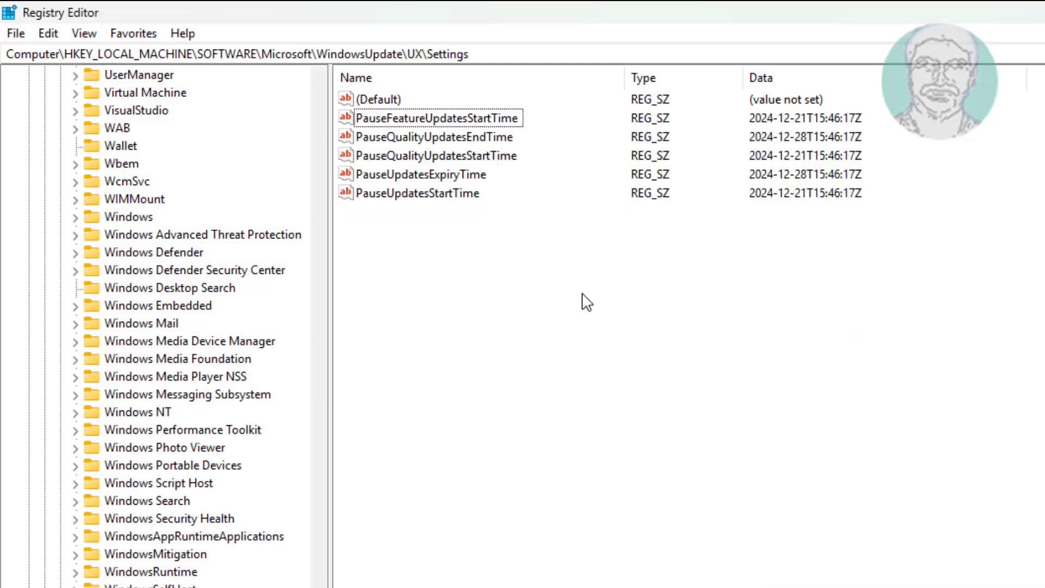
right_click(473, 116)
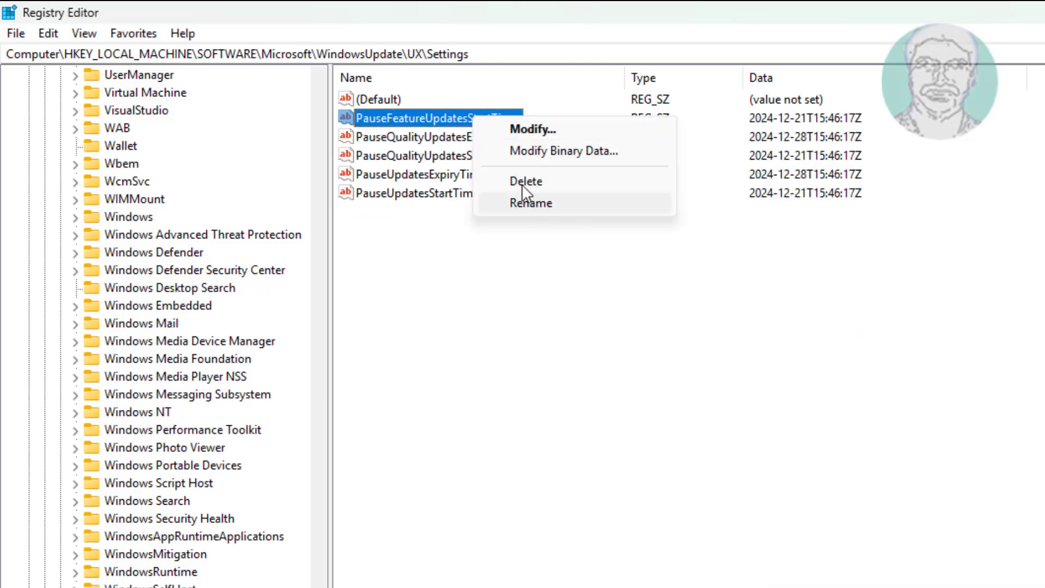
click(524, 182)
click(1042, 511)
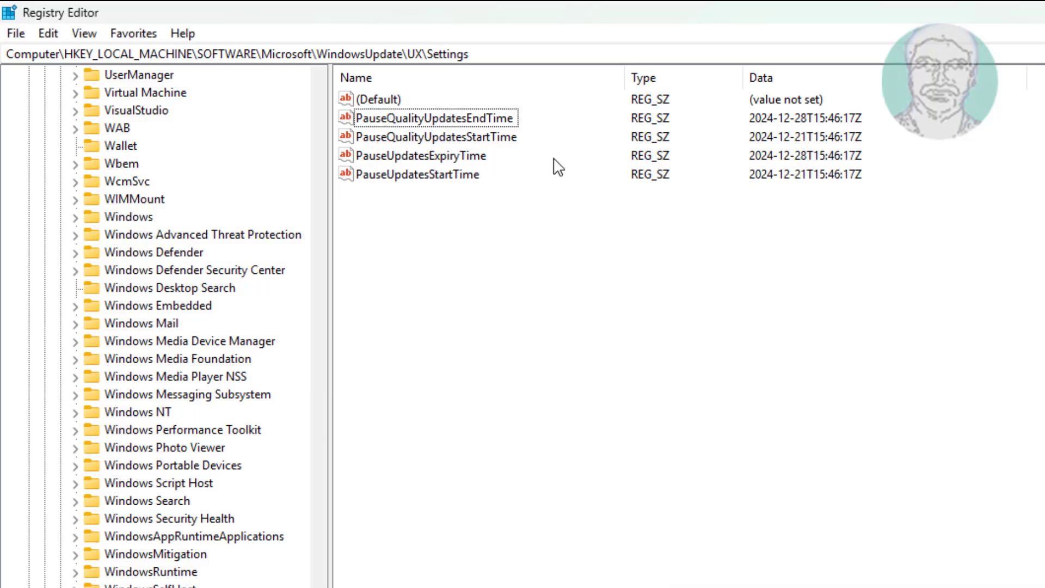
Step: Delete PauseQualityUpdatesEndTime, PauseQualityUpdatesStartTime and PauseUpdatesExpiryTime
right_click(495, 118)
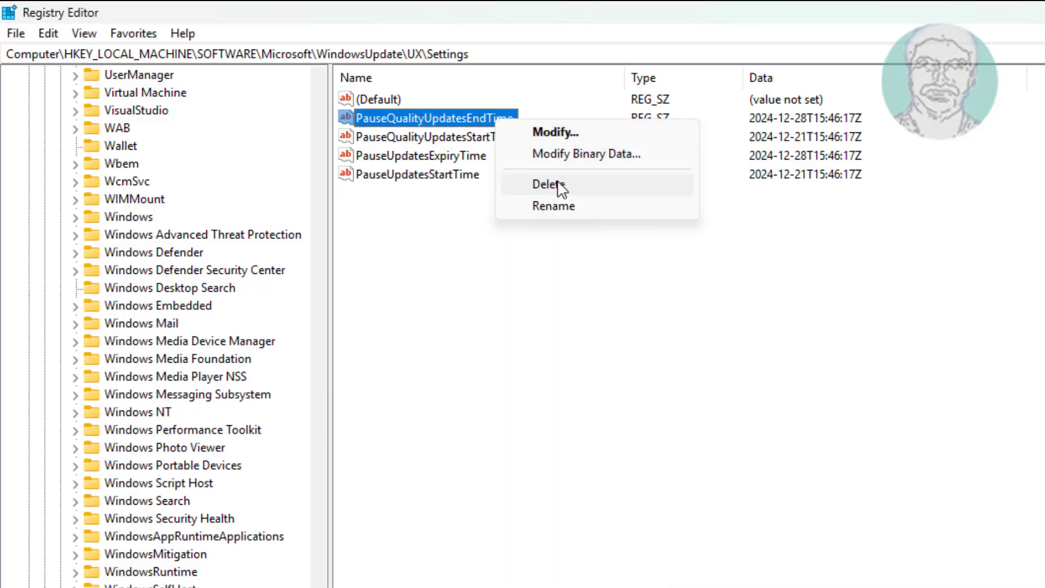
click(542, 183)
click(1042, 511)
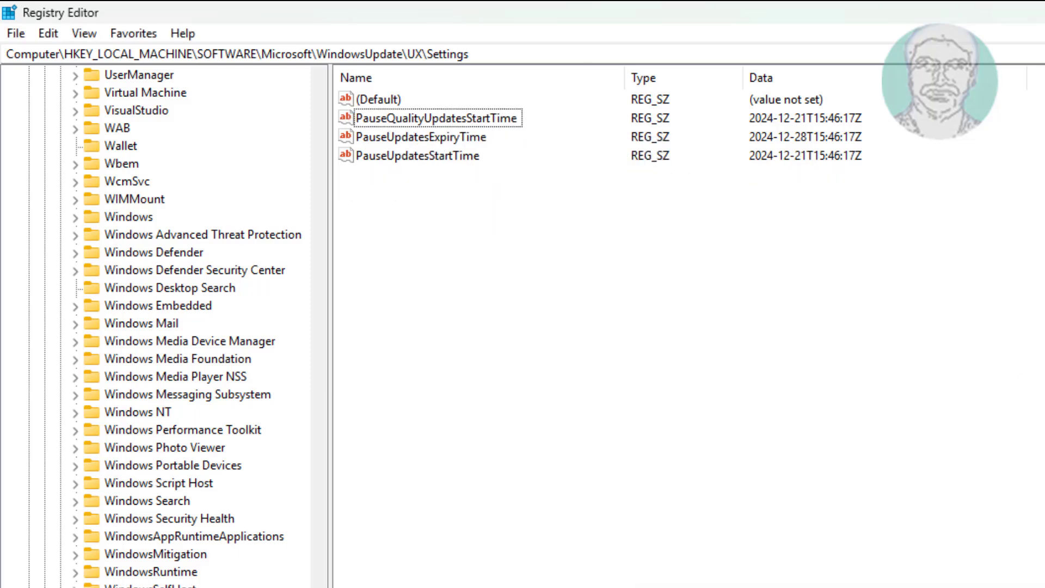
click(513, 119)
right_click(513, 120)
click(583, 184)
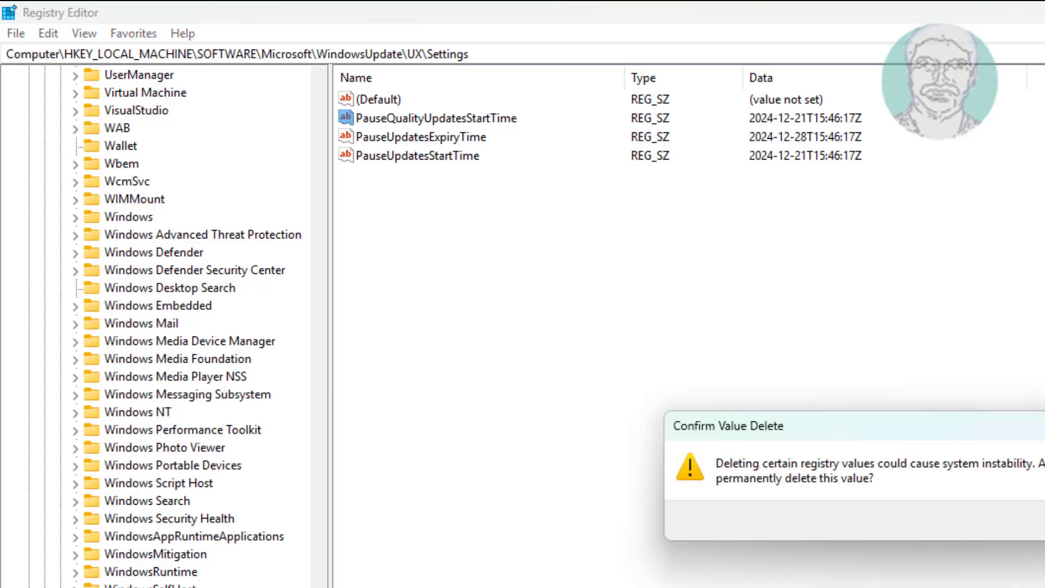
click(1041, 512)
click(477, 118)
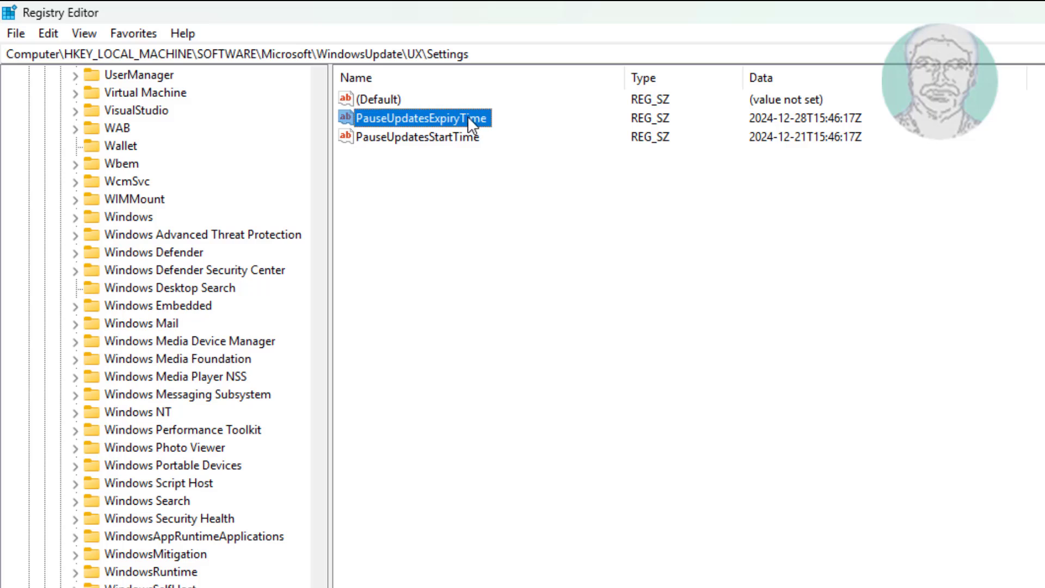
right_click(468, 117)
click(554, 187)
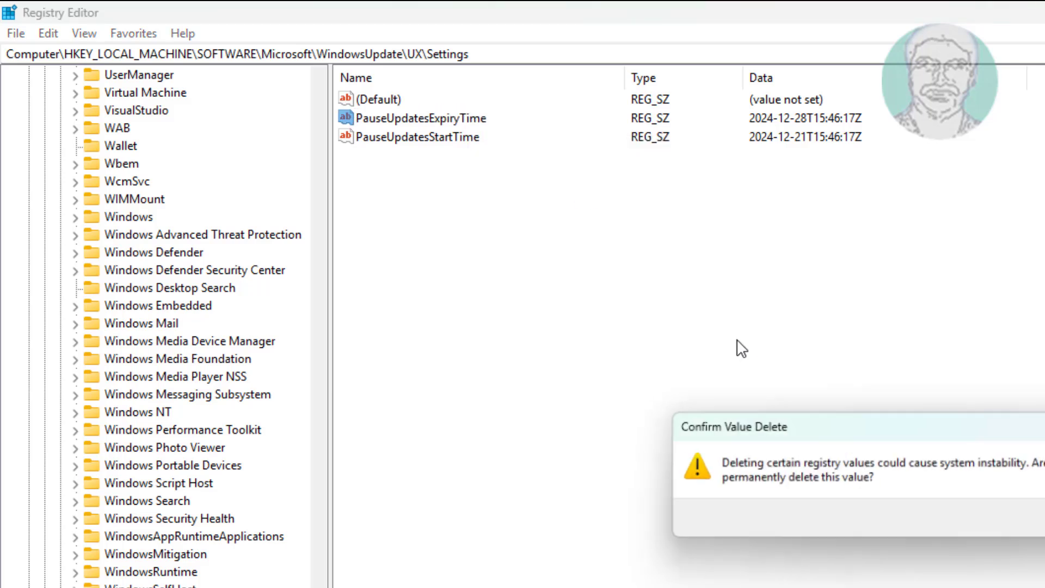
key(Return)
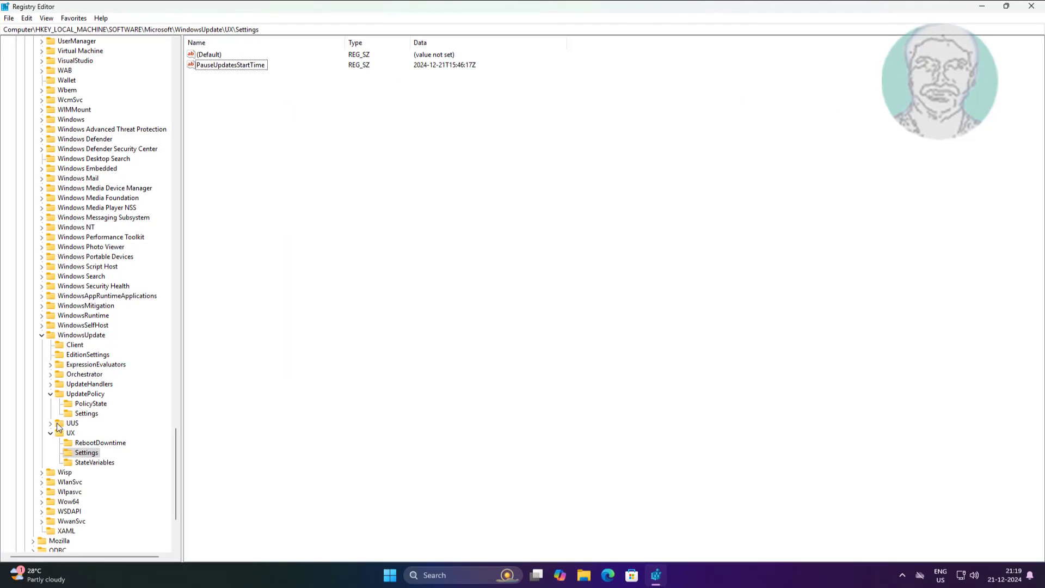
Step: Collapse the registry tree back to HKEY_LOCAL_MACHINE and close Registry Editor
click(51, 434)
key(Left)
key(Left)
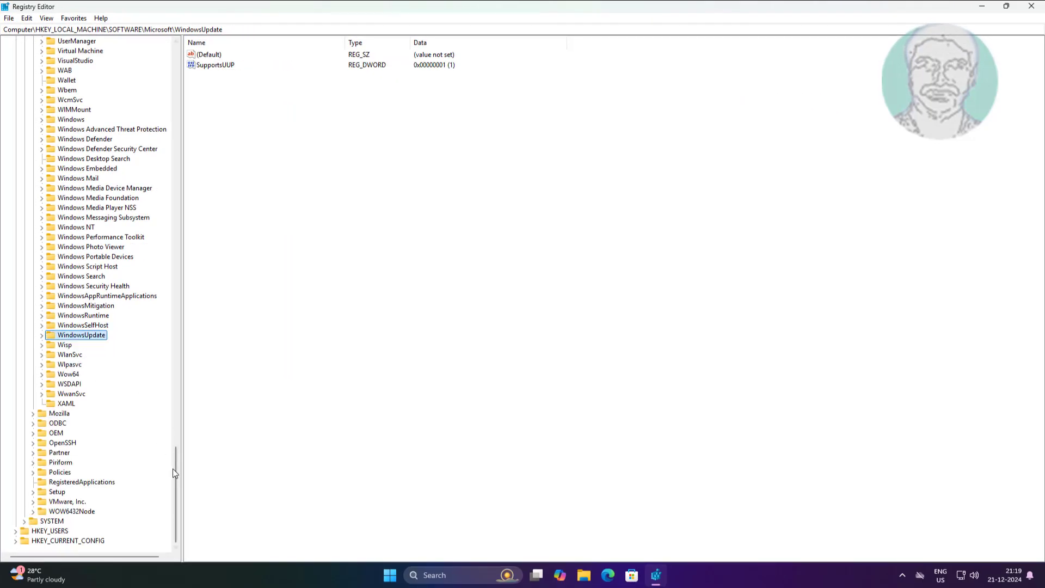
drag(172, 468, 157, 44)
click(33, 199)
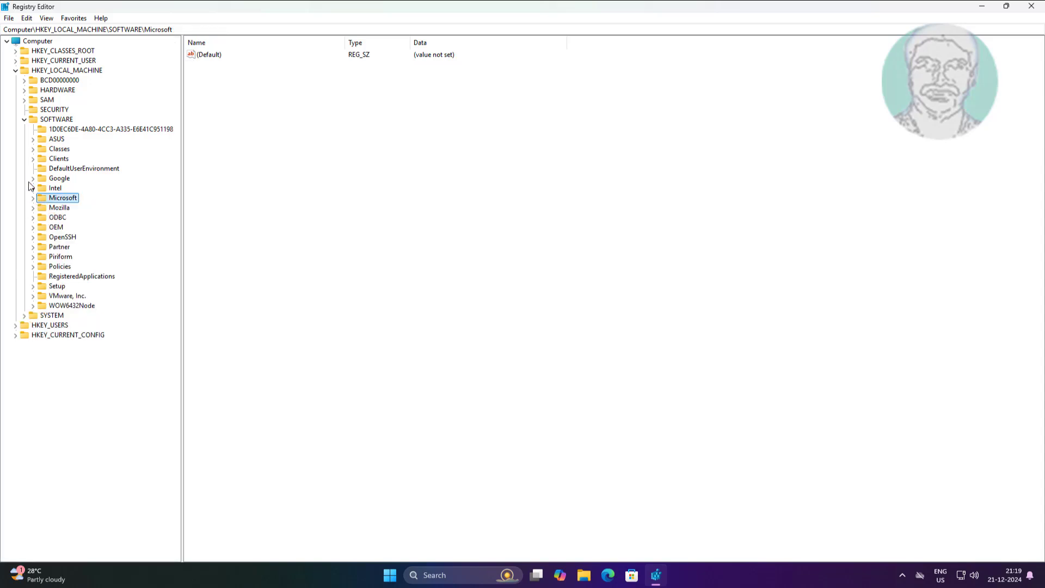
click(24, 119)
click(15, 70)
click(1030, 6)
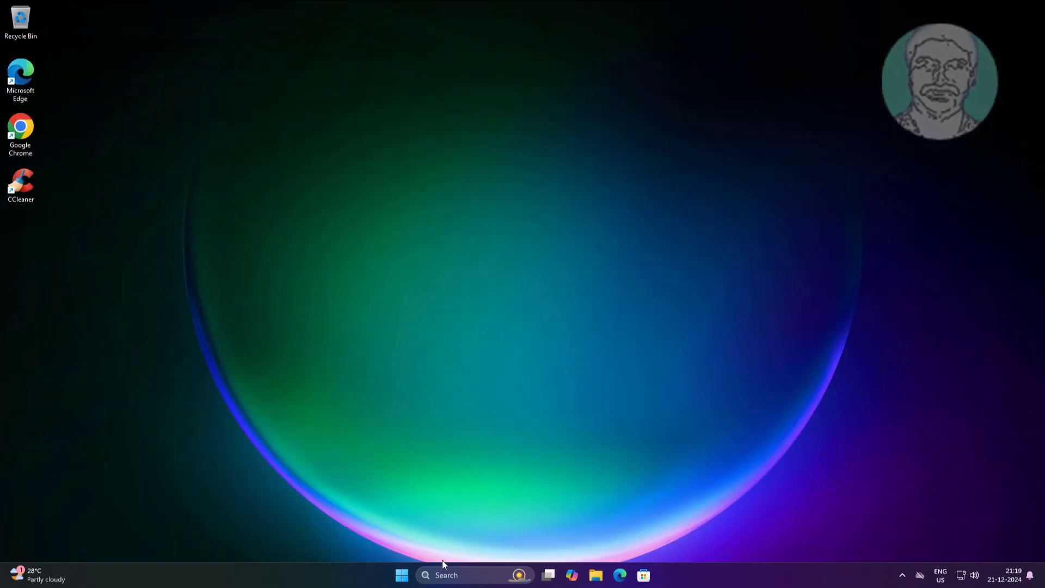
Step: Restart the computer and sign back in with the account password
click(402, 576)
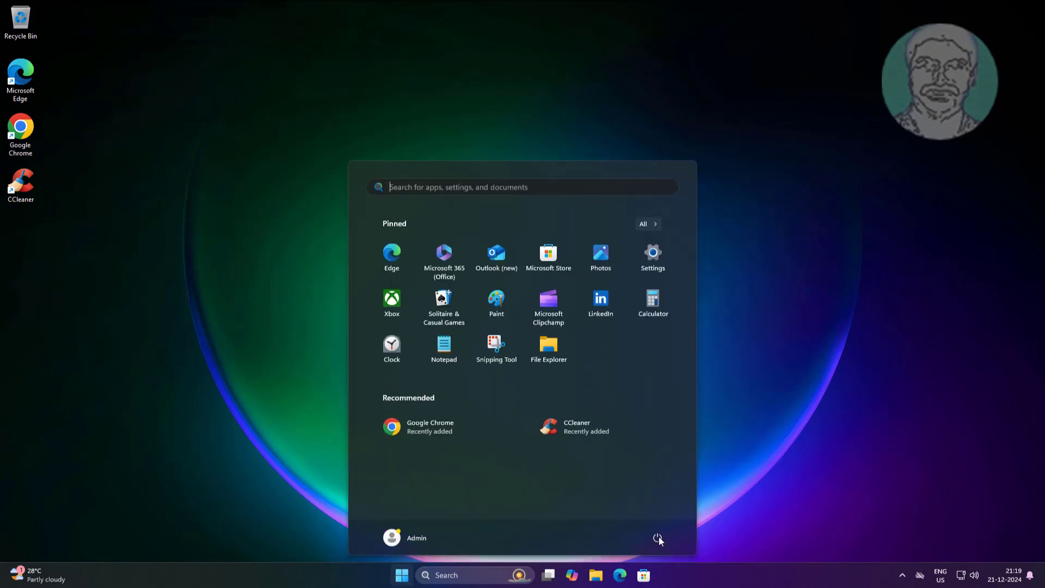
click(657, 537)
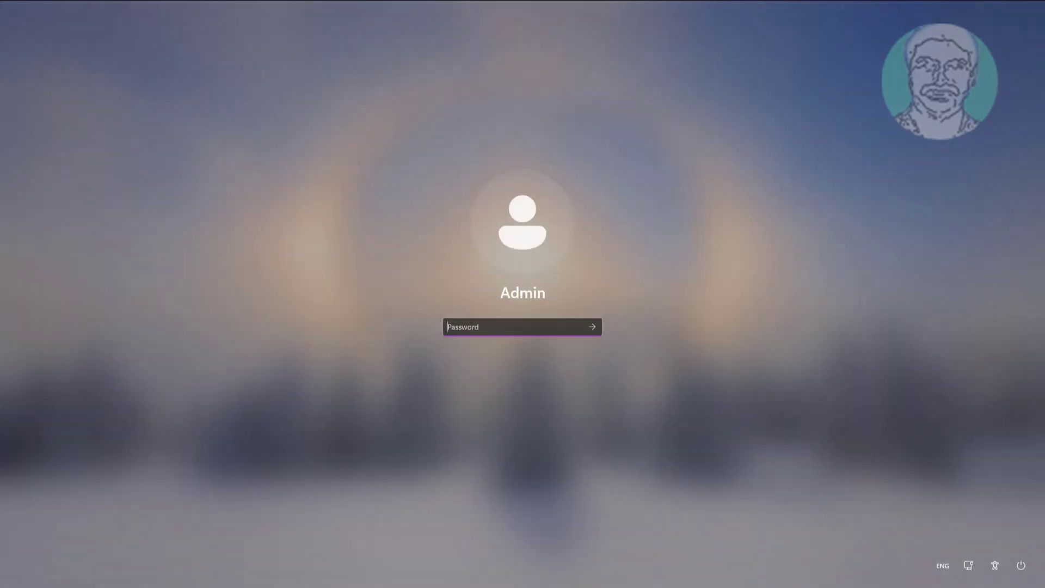
text(••)
key(Return)
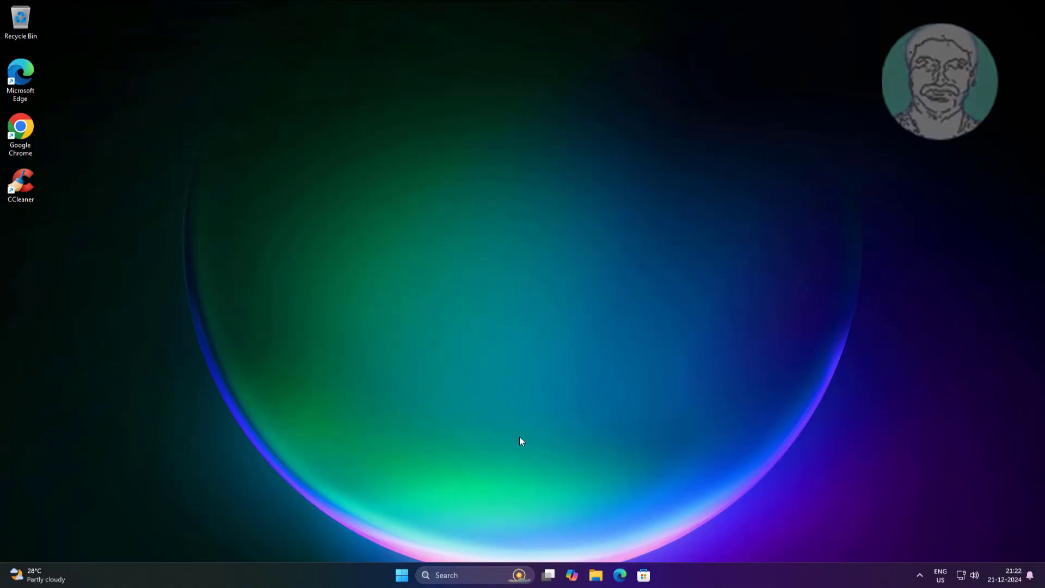
Step: Go to Windows Update in Settings and run Check for updates
click(403, 575)
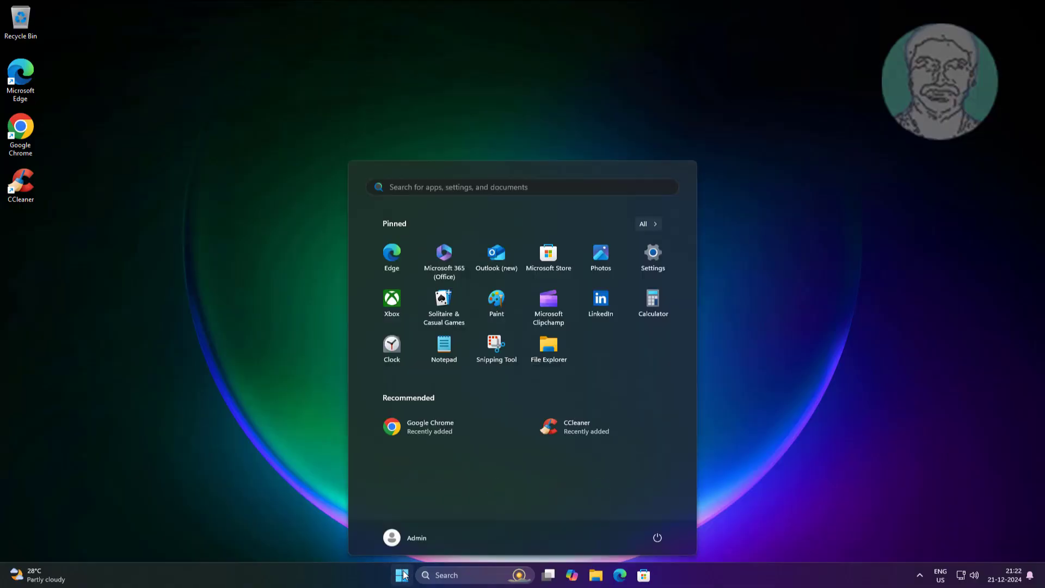
click(653, 253)
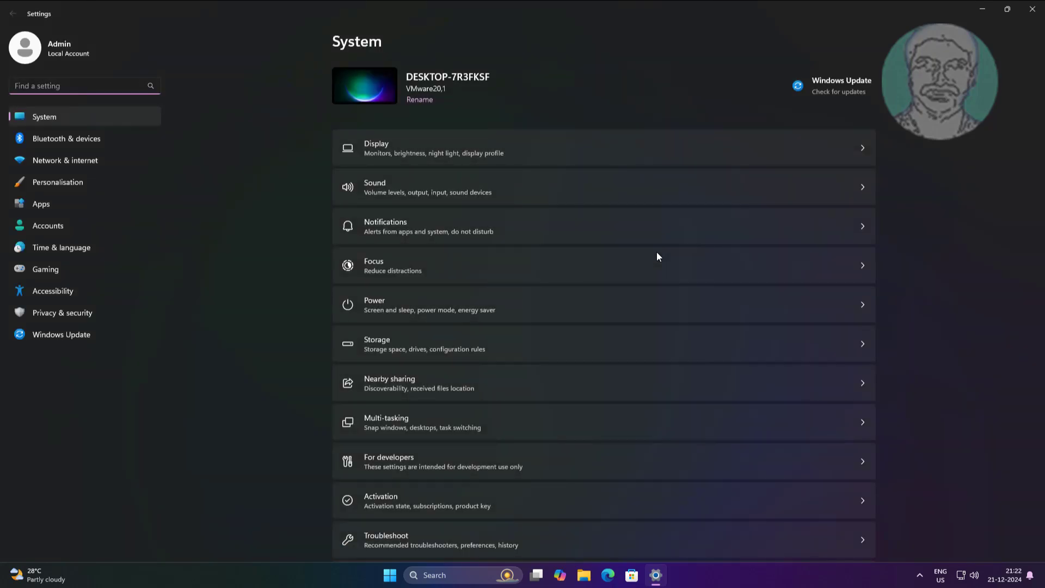
click(59, 335)
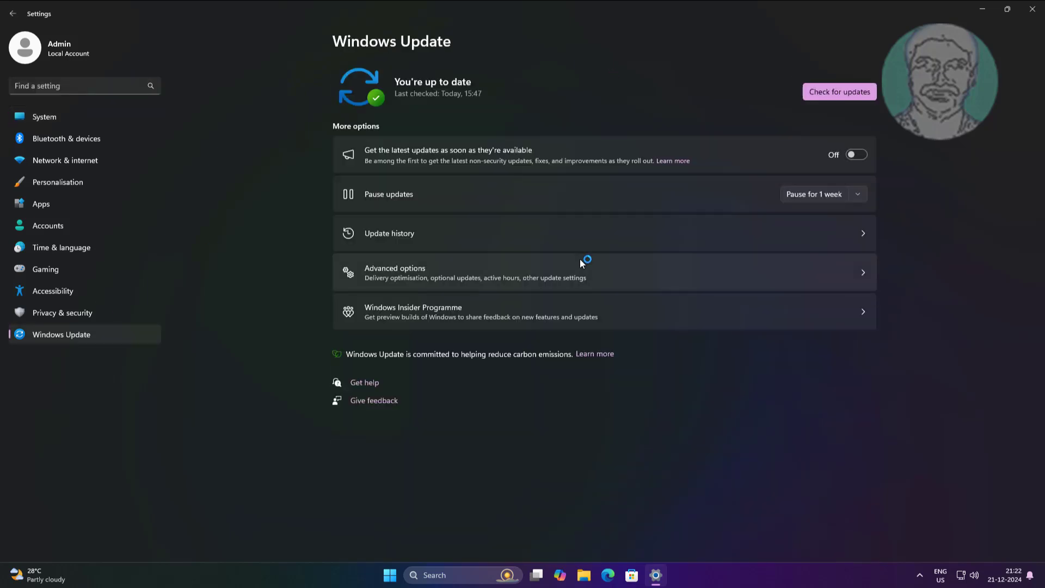
click(861, 93)
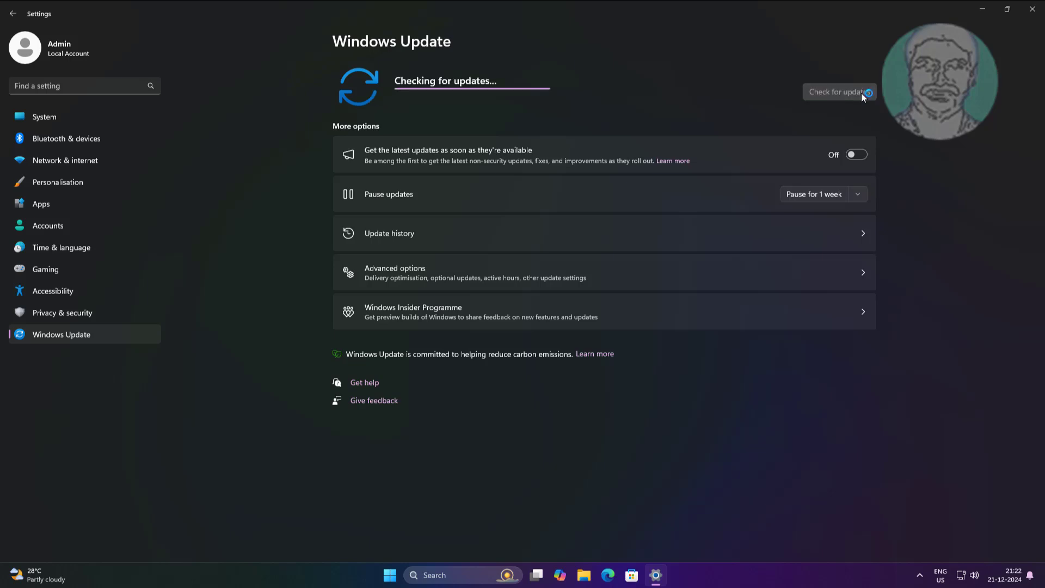